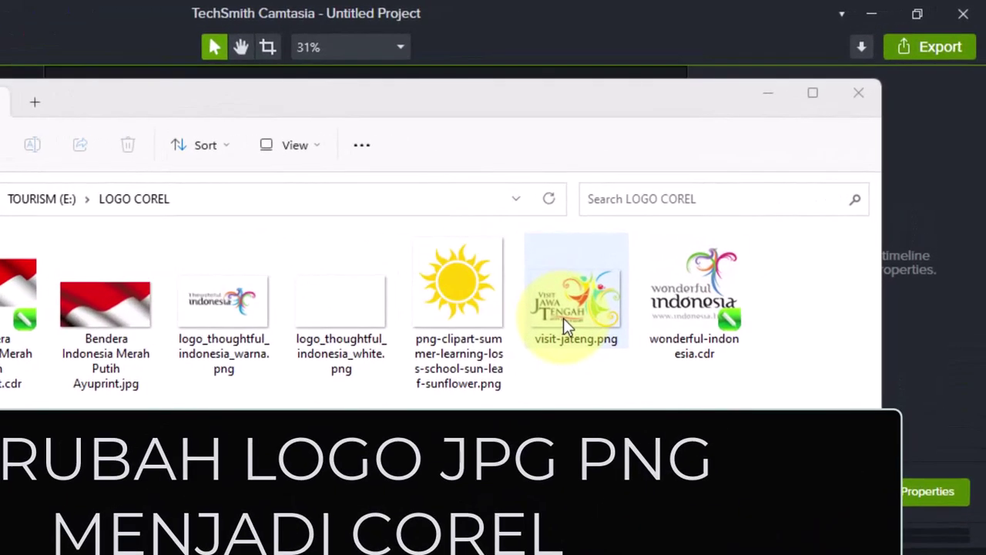
- Select visit-jateng.png in the LOGO COREL folder and switch to CorelDRAW
{"action": "left_click", "coordinate": [679, 231]}
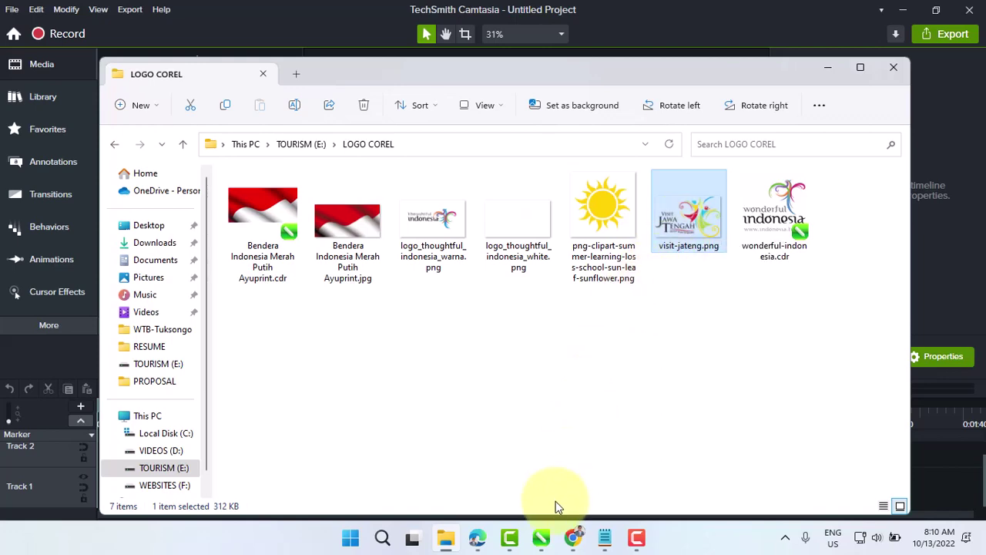
{"action": "left_click", "coordinate": [542, 537]}
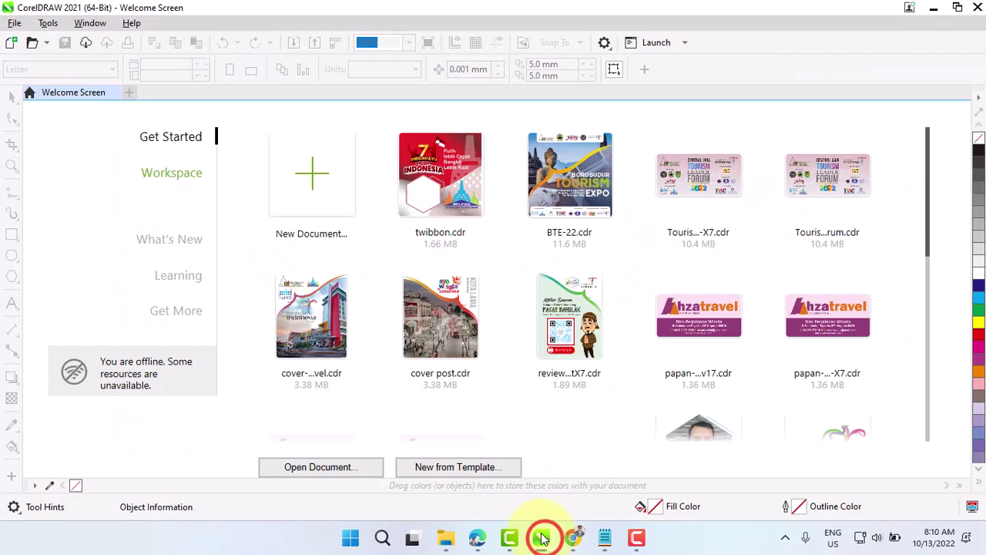
- Create a new landscape document in points, 1620 pt wide and 1033 pt high
{"action": "left_click", "coordinate": [322, 210]}
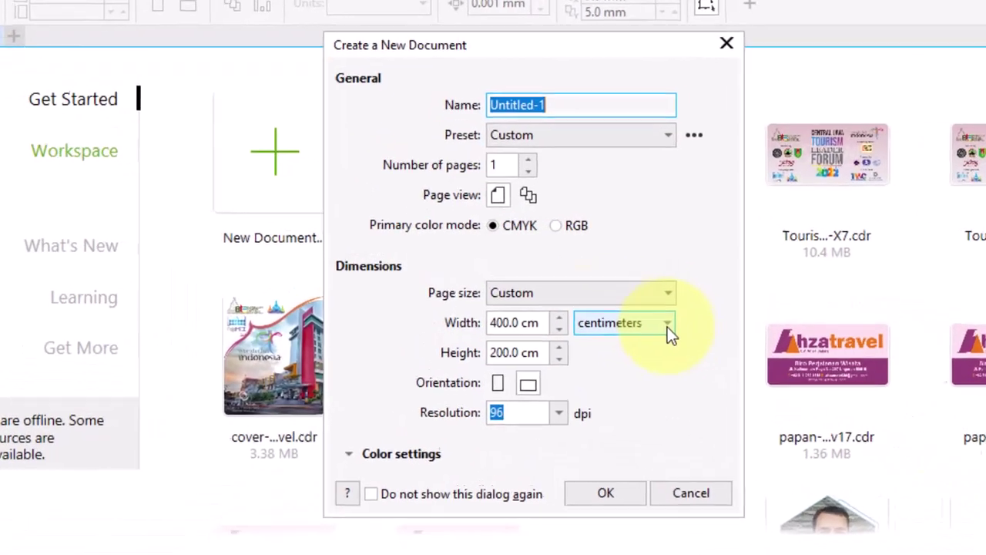
{"action": "left_click", "coordinate": [587, 294]}
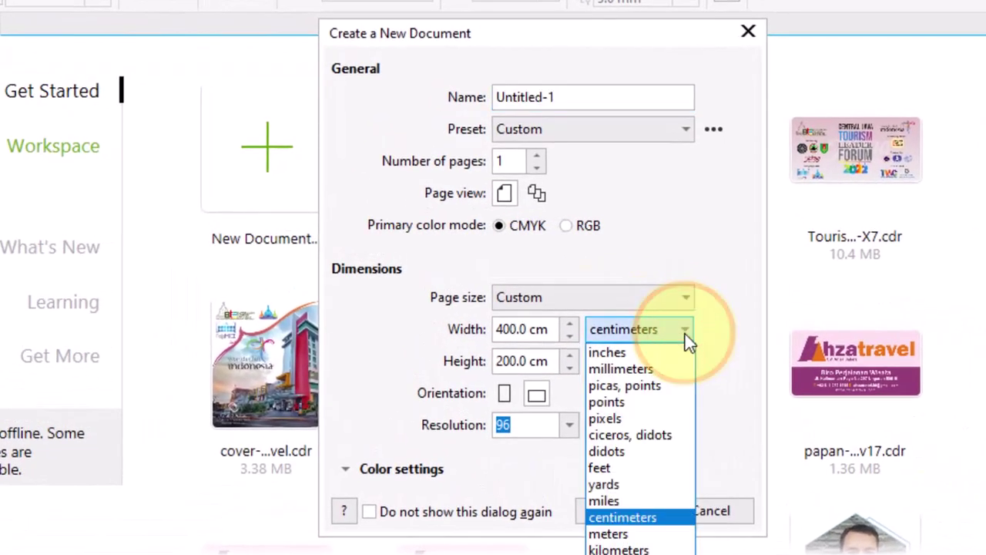
{"action": "left_click", "coordinate": [618, 404]}
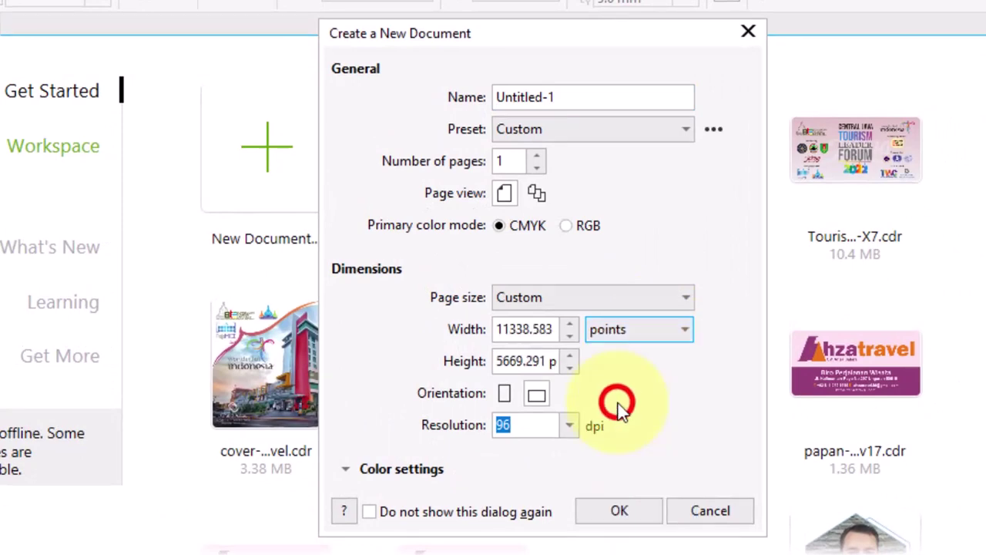
{"action": "double_click", "coordinate": [517, 332]}
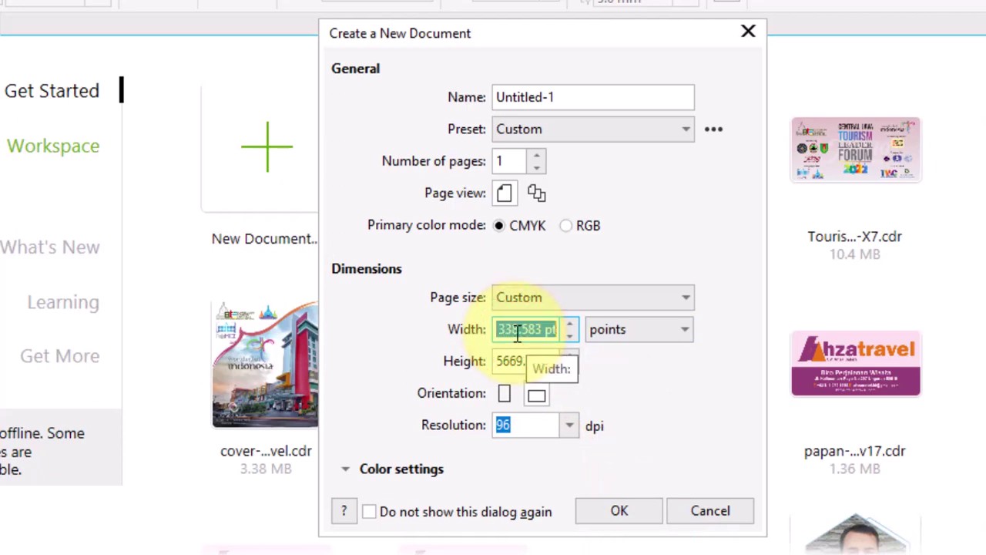
{"action": "type", "text": "1620"}
{"action": "left_click", "coordinate": [519, 362]}
{"action": "double_click", "coordinate": [519, 362]}
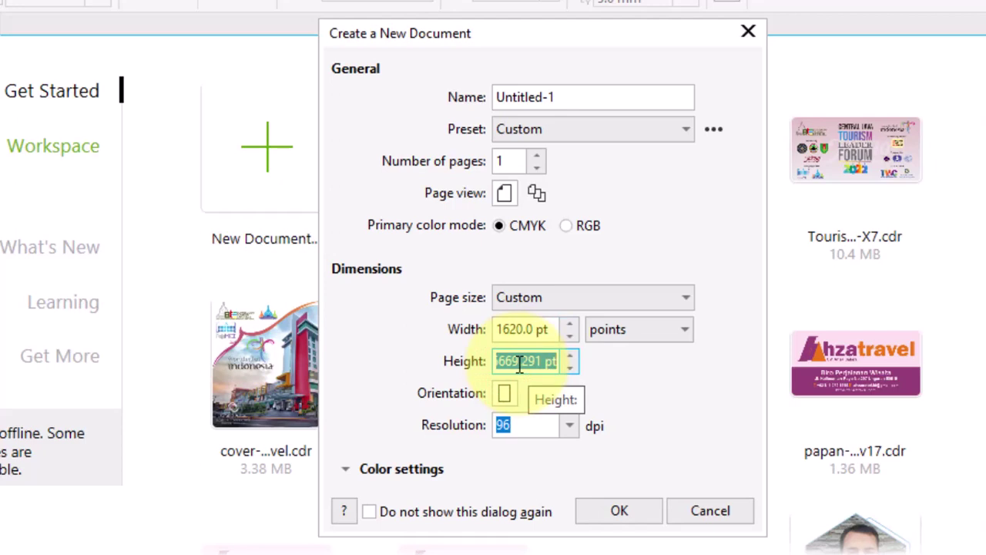
{"action": "type", "text": "1033"}
{"action": "key", "text": "Tab"}
{"action": "left_click", "coordinate": [536, 395]}
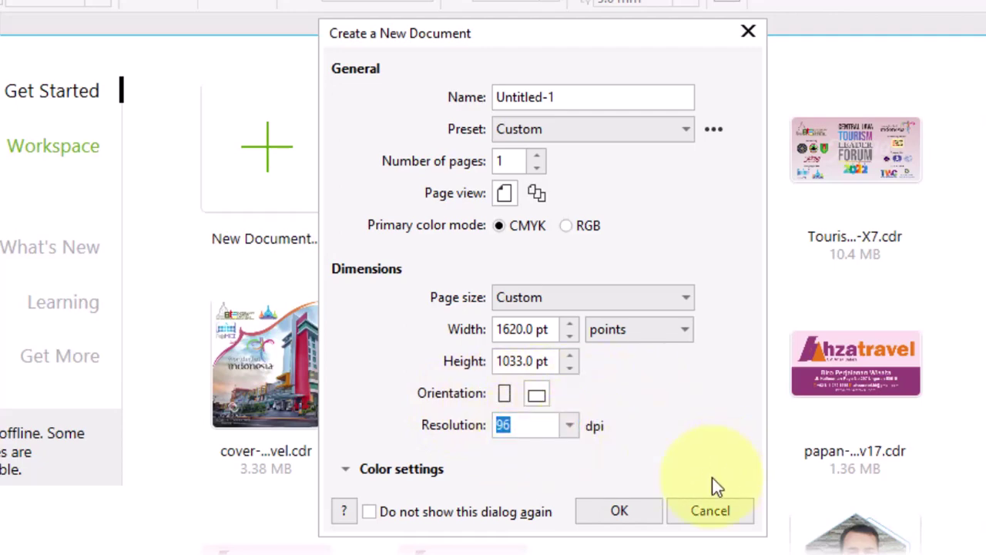
{"action": "left_click", "coordinate": [624, 510]}
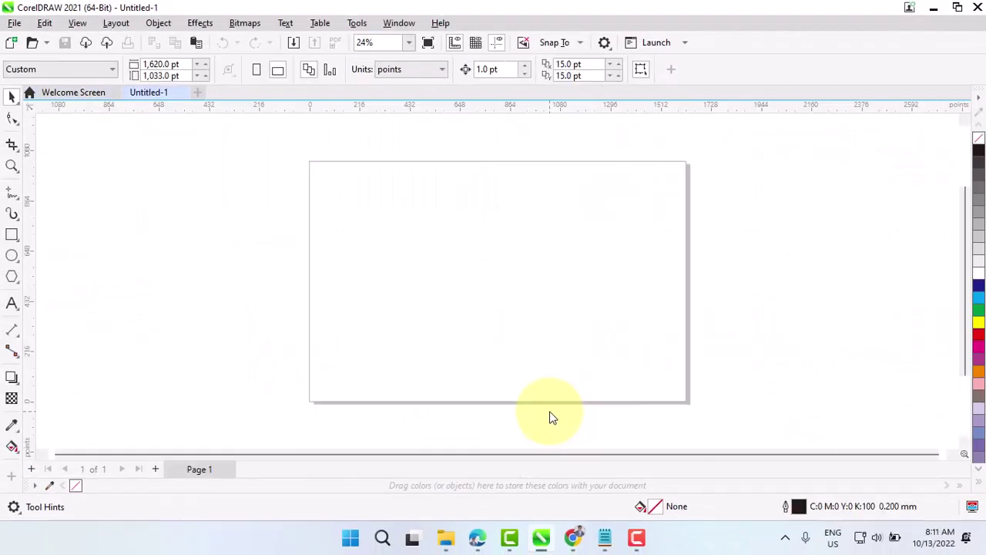
- Paste the Visit Jawa Tengah logo bitmap and convert it to curves with an Outline Trace of type High Quality Image
{"action": "left_click", "coordinate": [197, 43]}
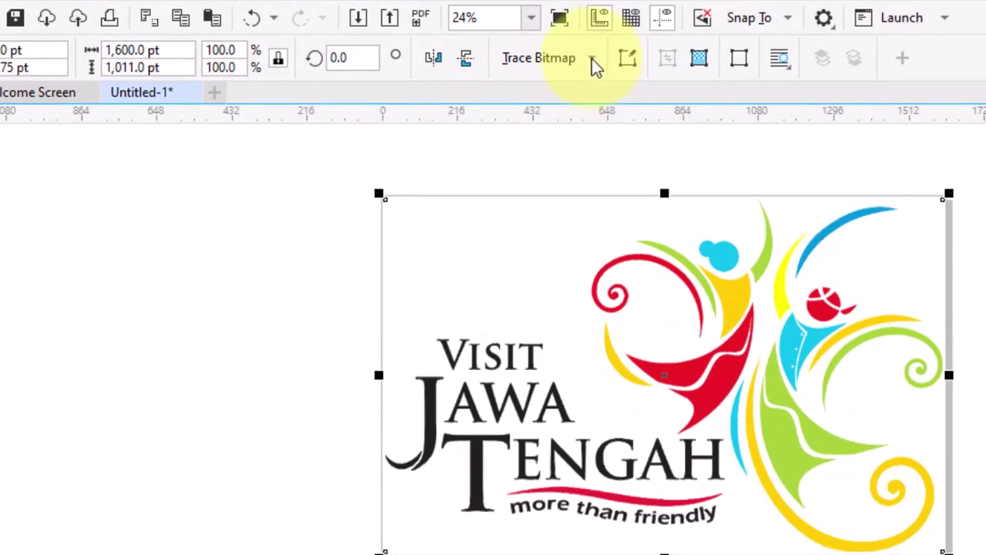
{"action": "left_click", "coordinate": [592, 59]}
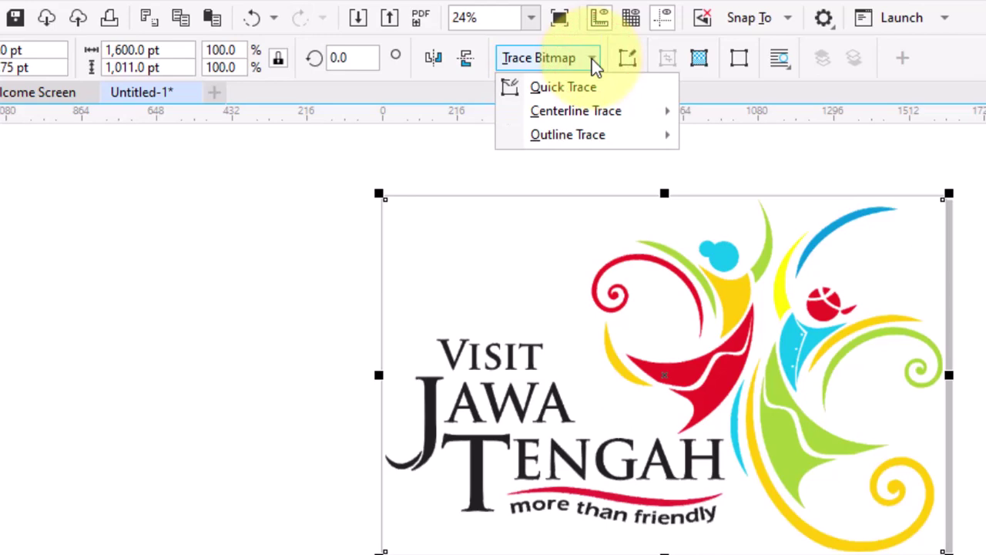
{"action": "mouse_move", "coordinate": [565, 136]}
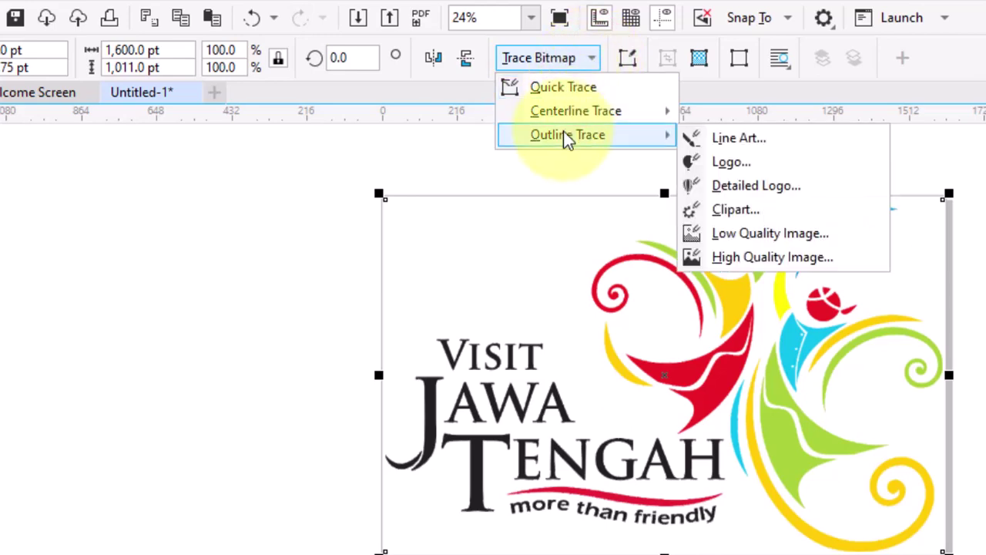
{"action": "left_click", "coordinate": [751, 259]}
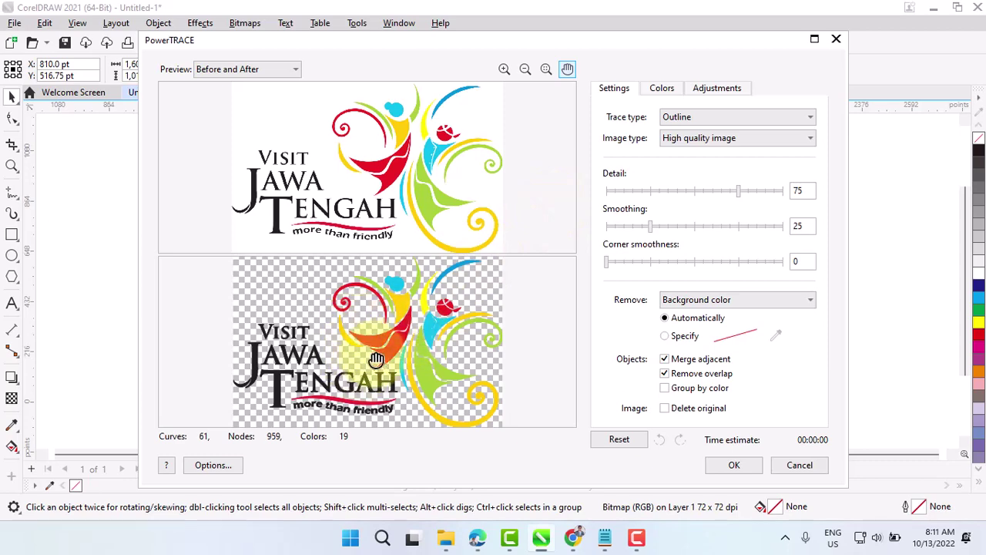
{"action": "left_click", "coordinate": [737, 466]}
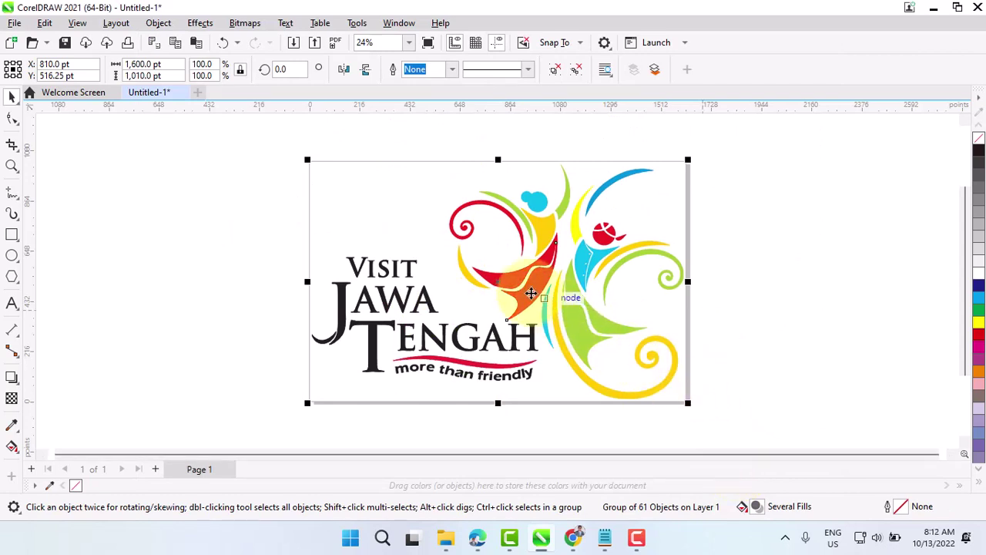
- Move the traced logo group off the original bitmap onto the empty area left of the page
{"action": "left_click", "coordinate": [520, 287]}
{"action": "left_click_drag", "start_coordinate": [520, 287], "coordinate": [117, 327]}
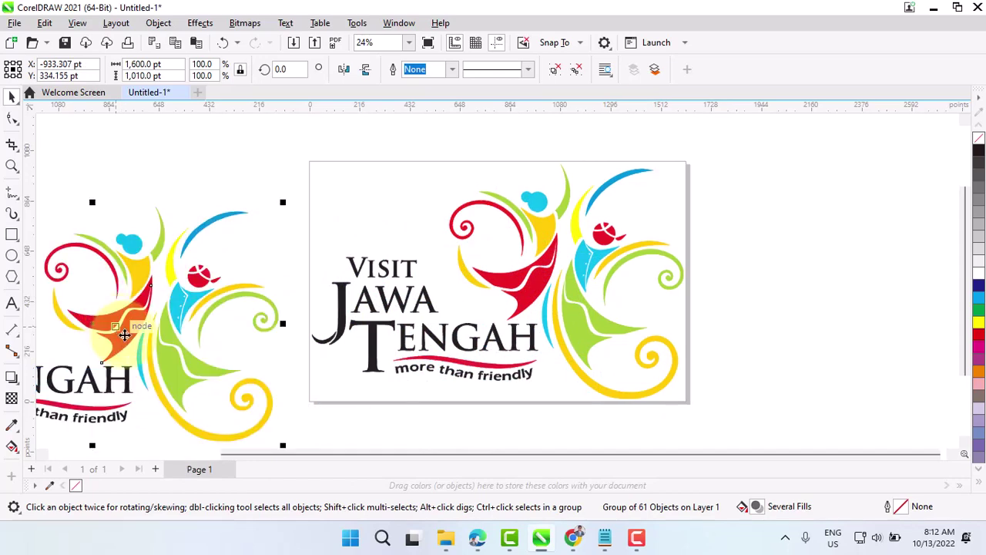
{"action": "left_click_drag", "start_coordinate": [765, 461], "coordinate": [594, 484]}
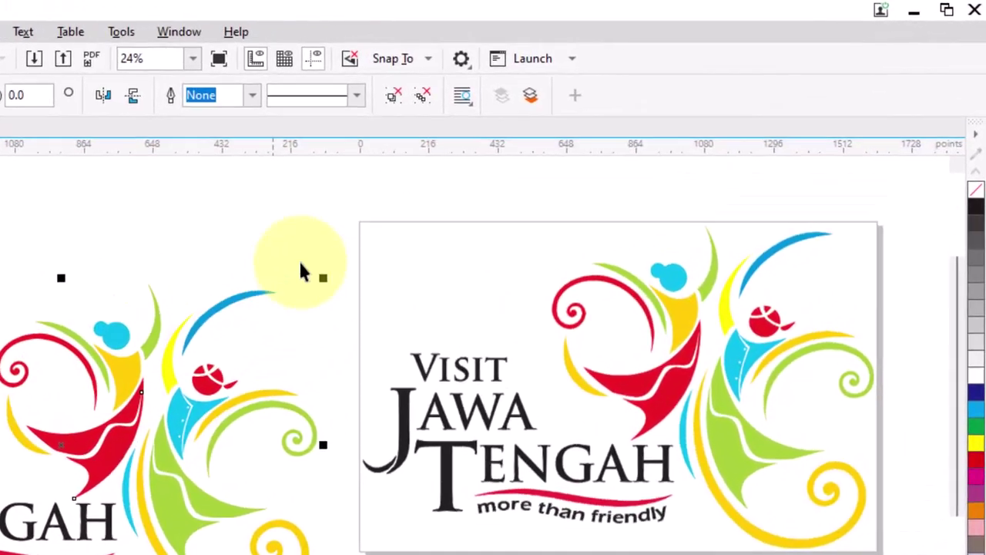
- Ungroup the traced logo and select single pieces, such as the cyan head and the green and blue curves, to check them
{"action": "left_click", "coordinate": [404, 104]}
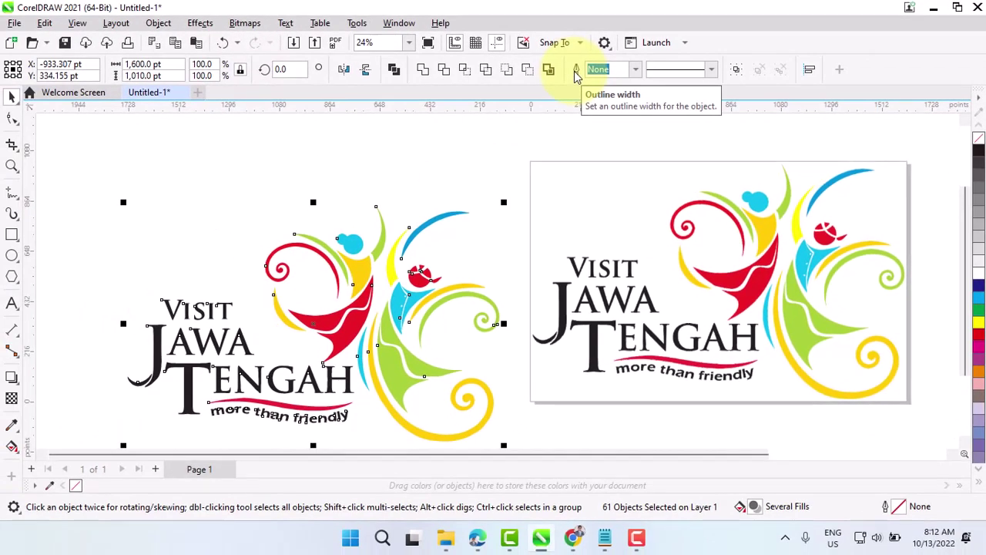
{"action": "left_click", "coordinate": [368, 139]}
{"action": "left_click", "coordinate": [353, 244]}
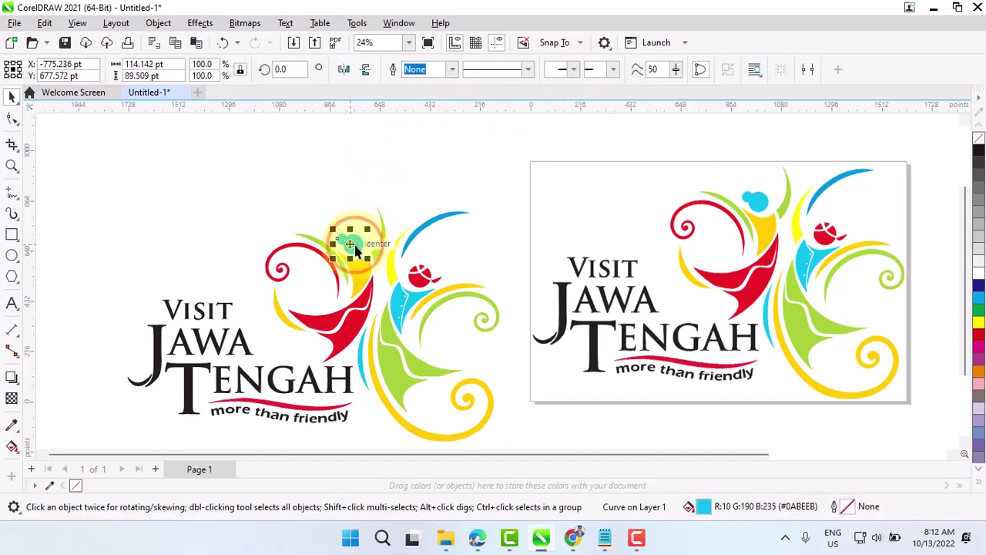
{"action": "left_click", "coordinate": [380, 229]}
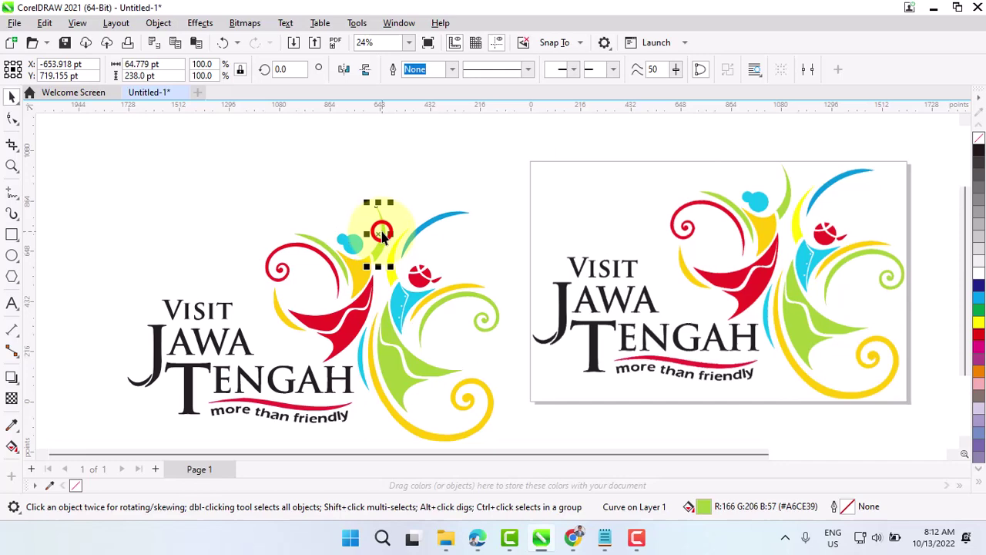
{"action": "left_click", "coordinate": [437, 218]}
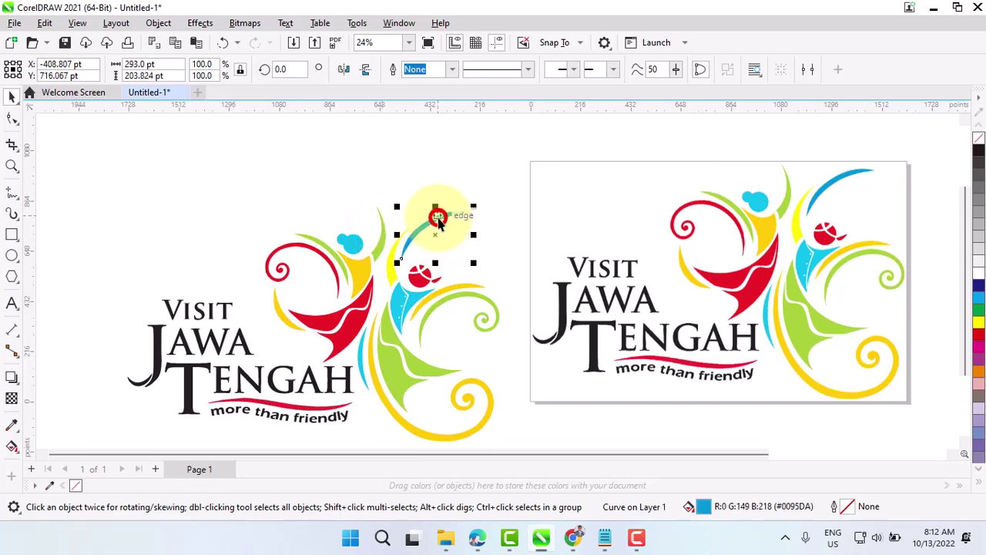
{"action": "left_click", "coordinate": [420, 276]}
{"action": "left_click", "coordinate": [352, 248]}
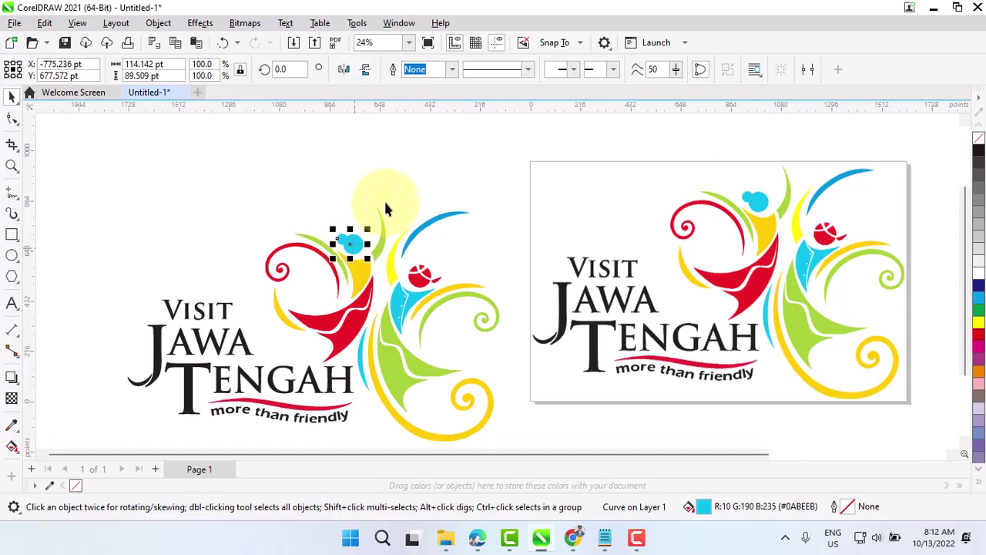
{"action": "left_click", "coordinate": [378, 179]}
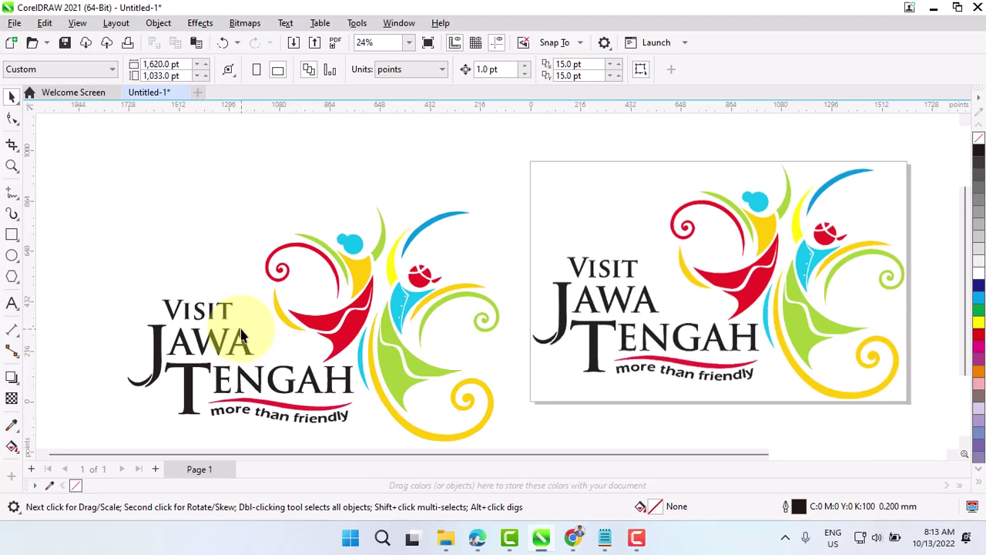
- Delete the original logo bitmap from the page and group all pieces of the traced logo
{"action": "left_click", "coordinate": [738, 289]}
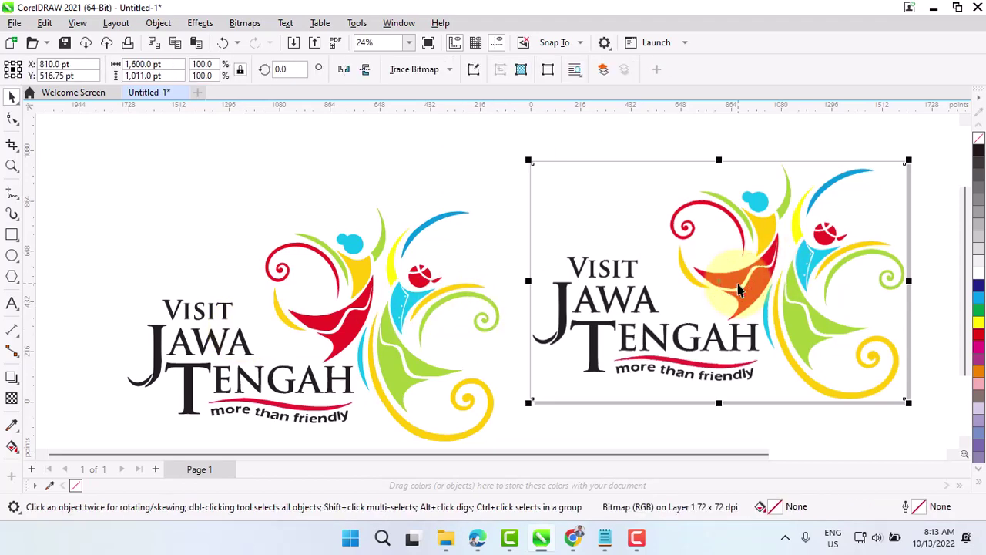
{"action": "key", "text": "Delete"}
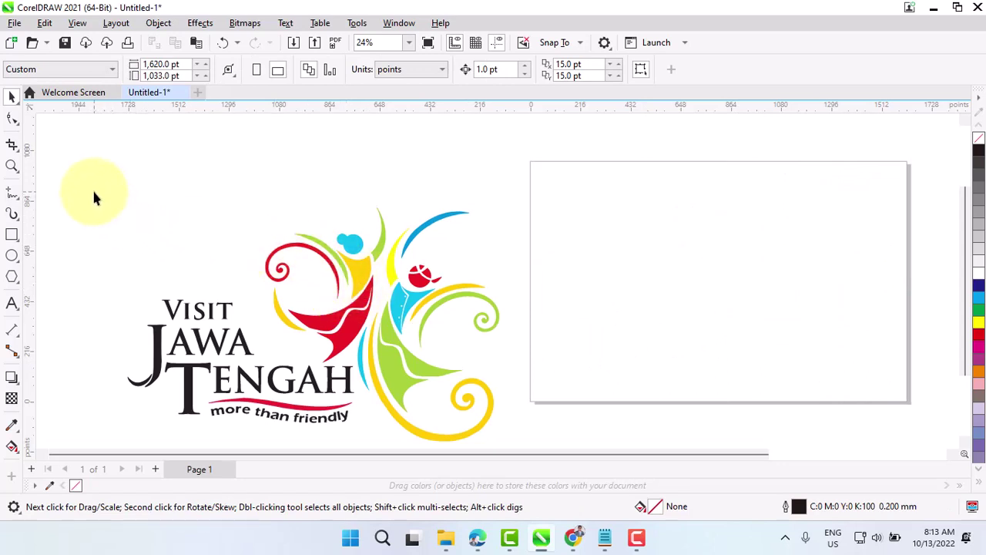
{"action": "left_click_drag", "start_coordinate": [88, 185], "coordinate": [558, 417]}
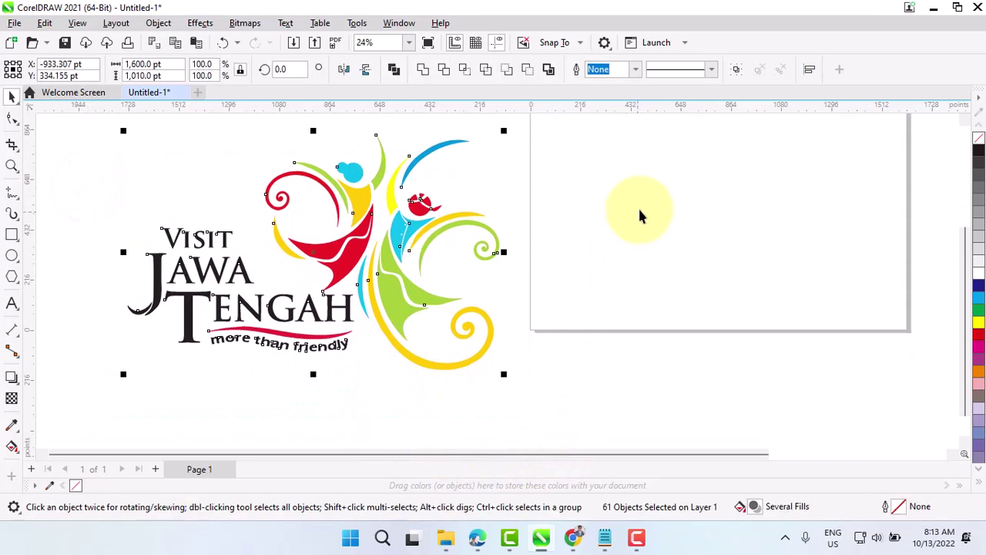
{"action": "left_click", "coordinate": [736, 71]}
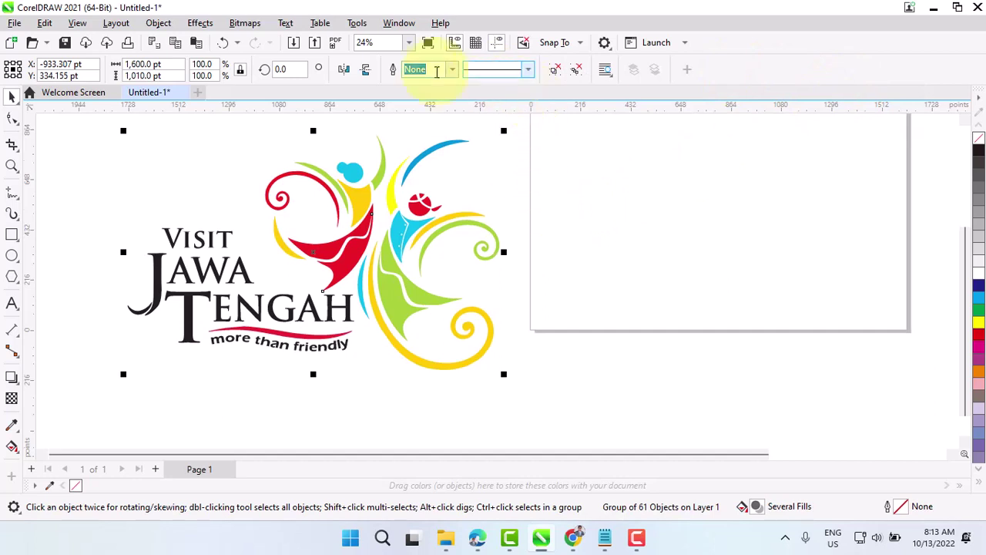
- Center the grouped traced logo on the page
{"action": "left_click", "coordinate": [408, 42]}
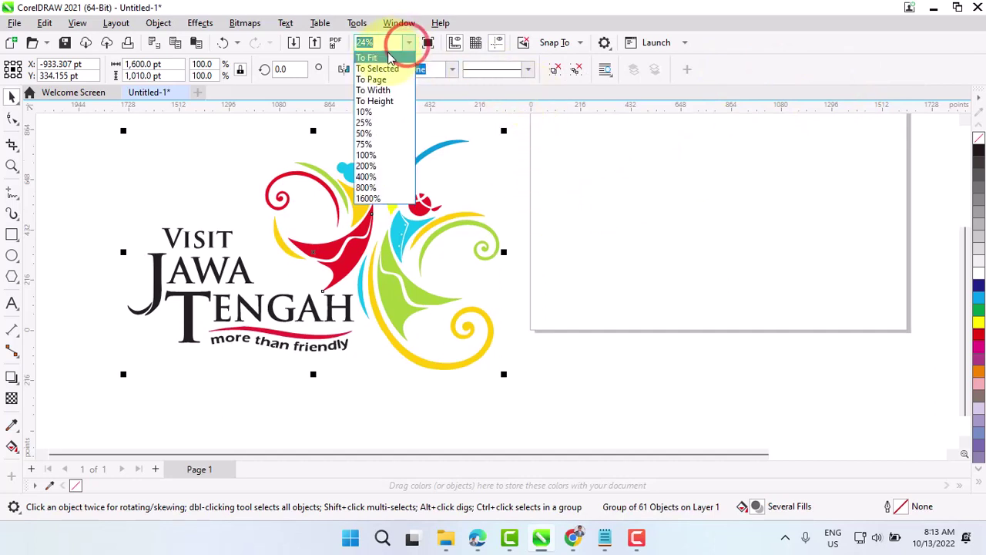
{"action": "left_click", "coordinate": [376, 58]}
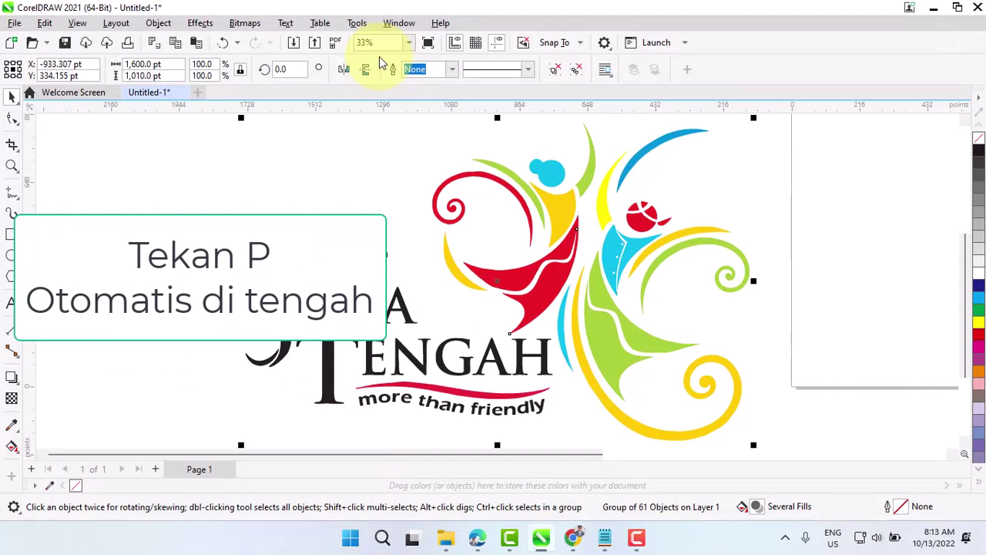
{"action": "key", "text": "p"}
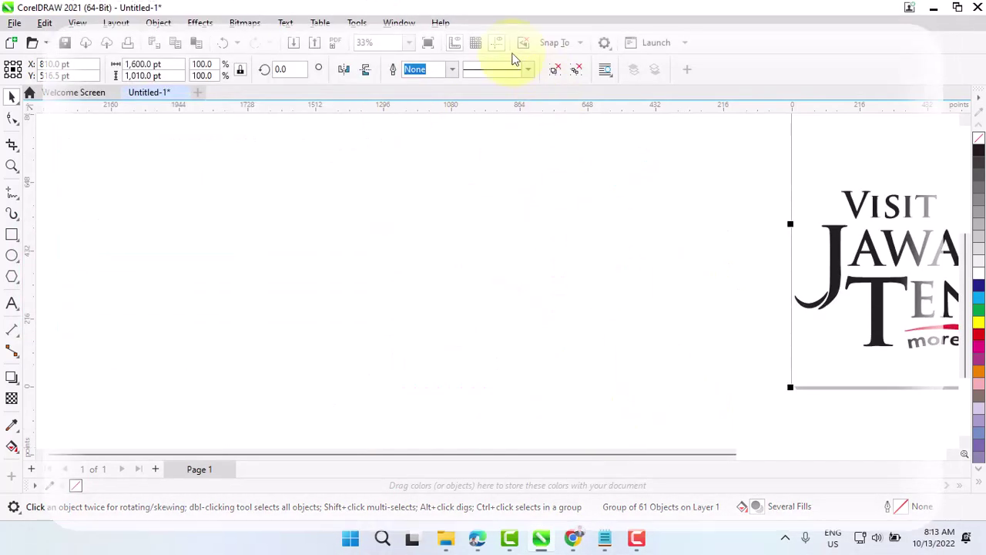
{"action": "left_click", "coordinate": [409, 43]}
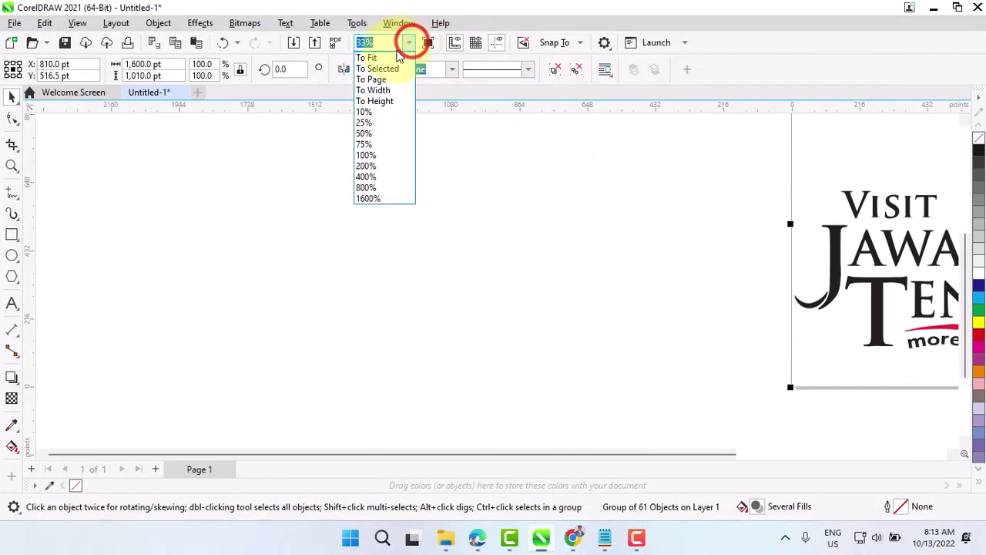
{"action": "left_click", "coordinate": [389, 58]}
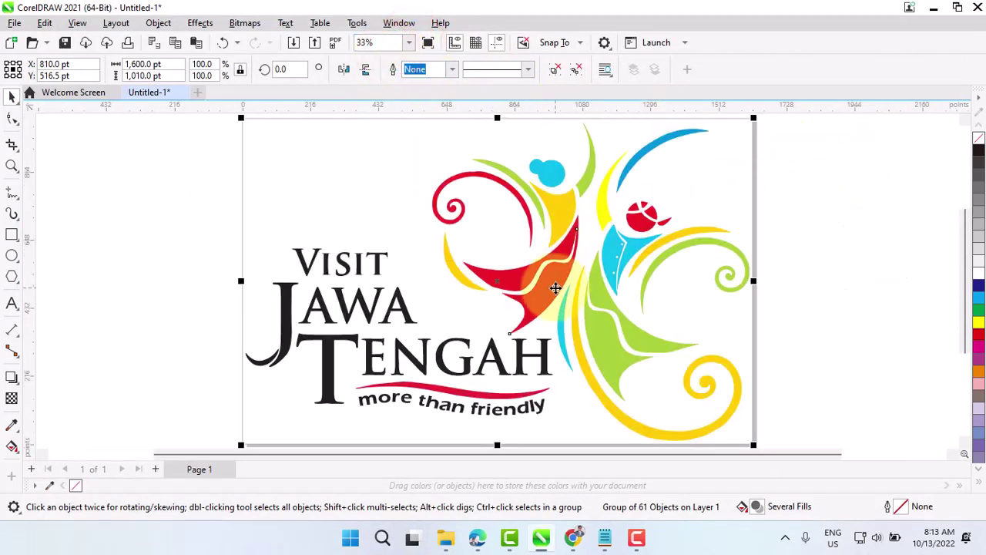
- Ungroup the logo and fill the letters of the word VISIT with 10% black
{"action": "left_click", "coordinate": [578, 73]}
{"action": "left_click", "coordinate": [865, 248]}
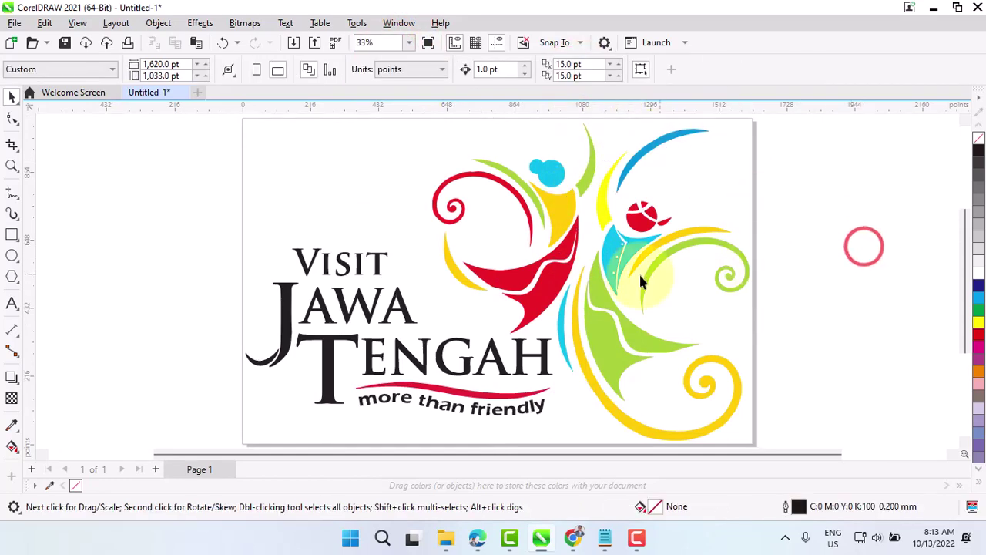
{"action": "left_click", "coordinate": [333, 359]}
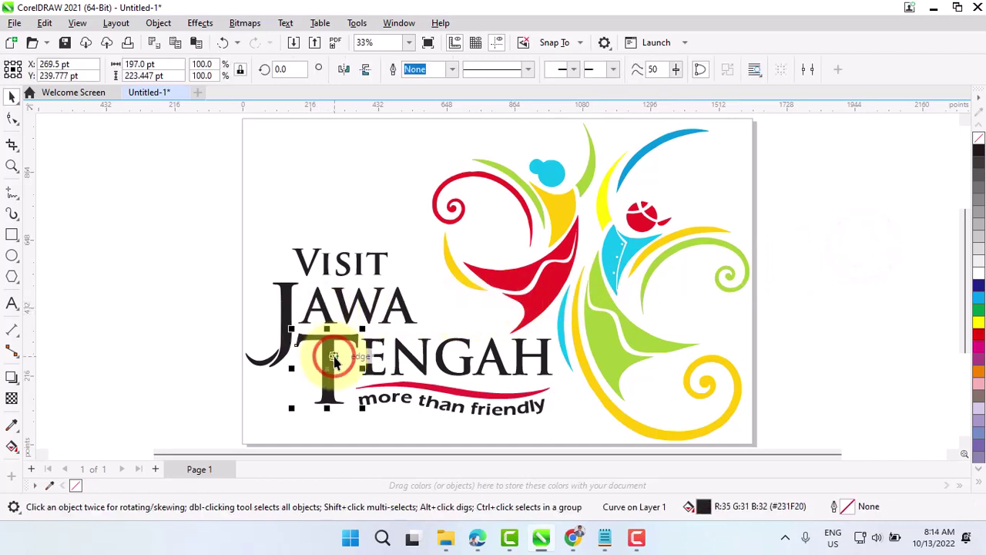
{"action": "left_click_drag", "start_coordinate": [202, 222], "coordinate": [418, 297]}
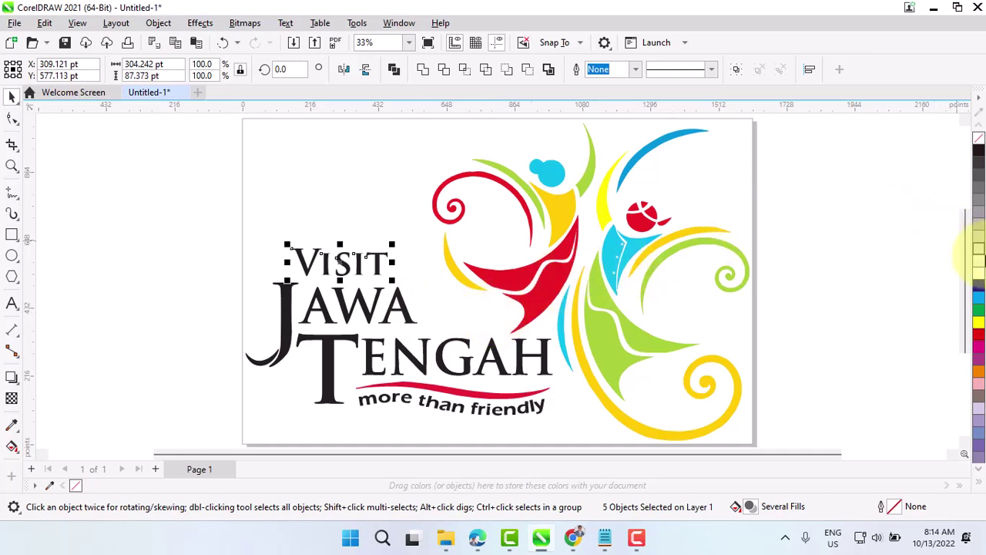
{"action": "left_click", "coordinate": [979, 268]}
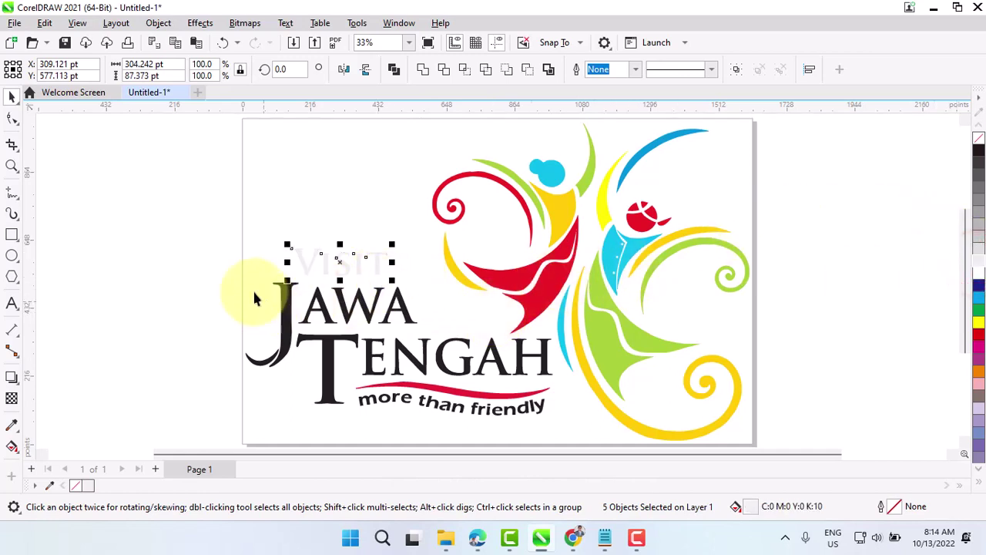
- Fill the JAWA TENGAH lettering, the tagline 'more than friendly' and the wavy line above it with 10% black
{"action": "left_click_drag", "start_coordinate": [212, 271], "coordinate": [567, 423]}
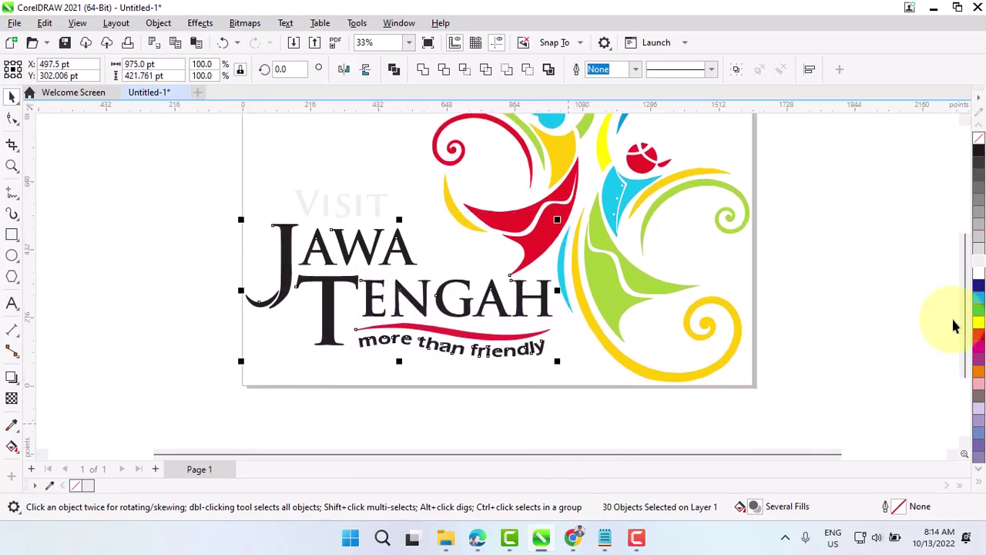
{"action": "left_click", "coordinate": [978, 271]}
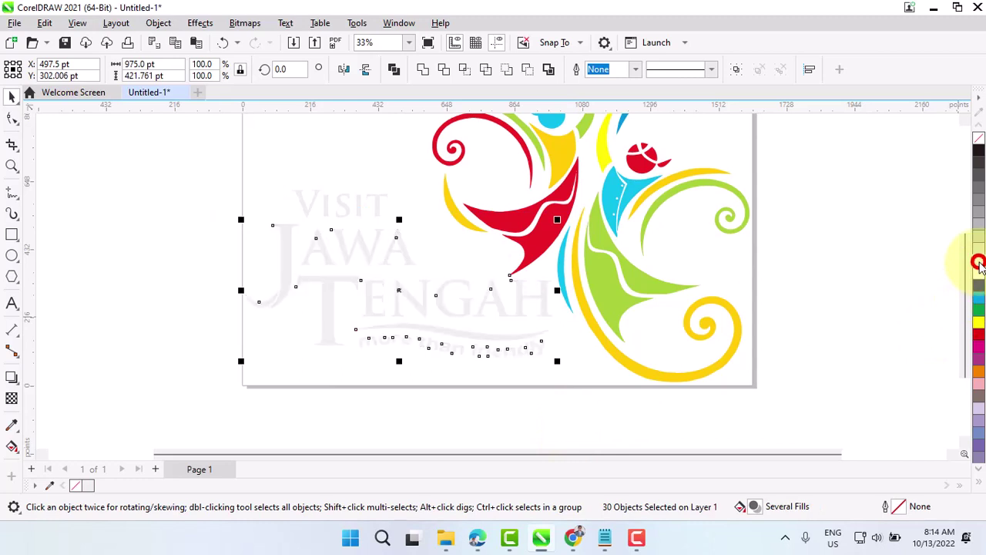
{"action": "left_click", "coordinate": [401, 424]}
- Sample the red of the dancer's skirt into the document palette and fill the wavy line above the tagline with that red (#ED1C24)
{"action": "left_click", "coordinate": [451, 335]}
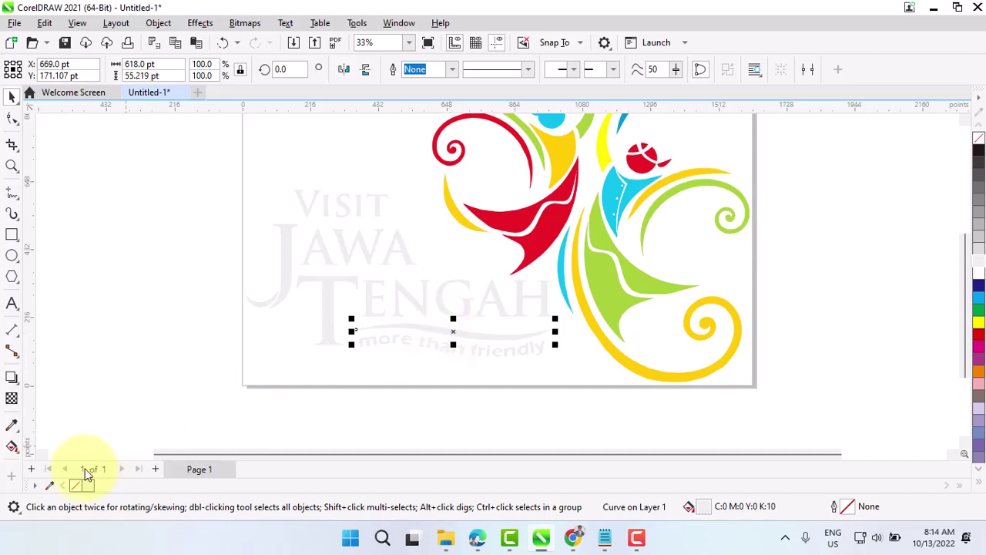
{"action": "left_click", "coordinate": [49, 485]}
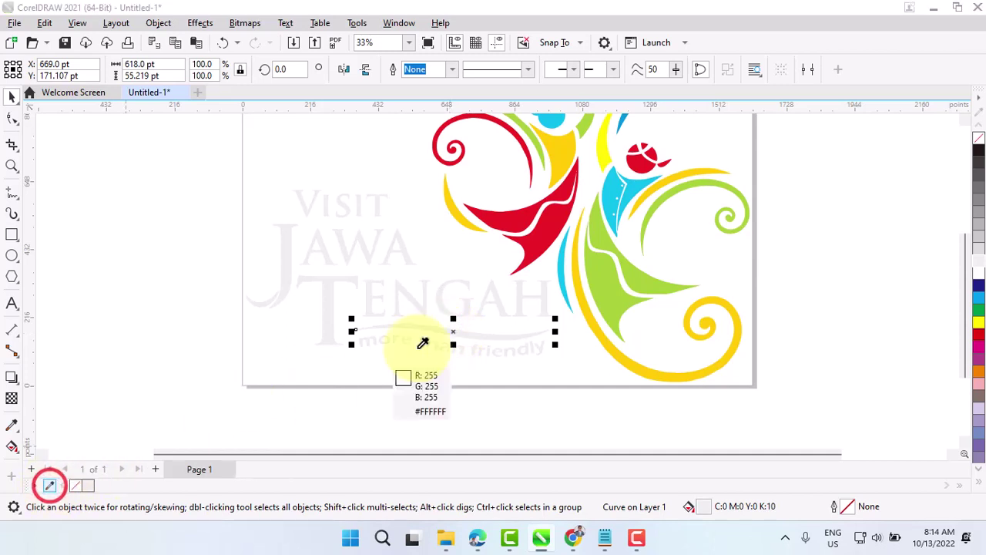
{"action": "left_click", "coordinate": [519, 225]}
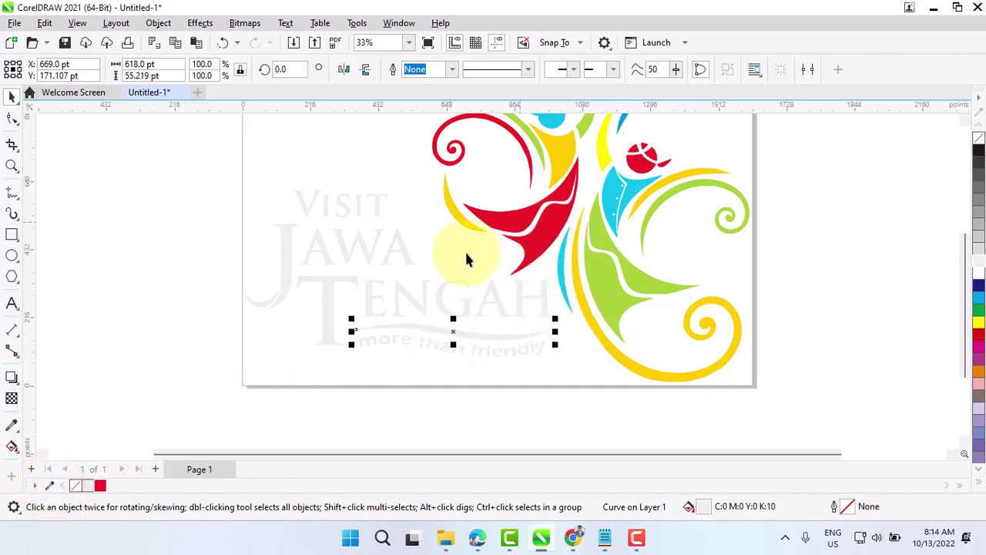
{"action": "mouse_move", "coordinate": [102, 487]}
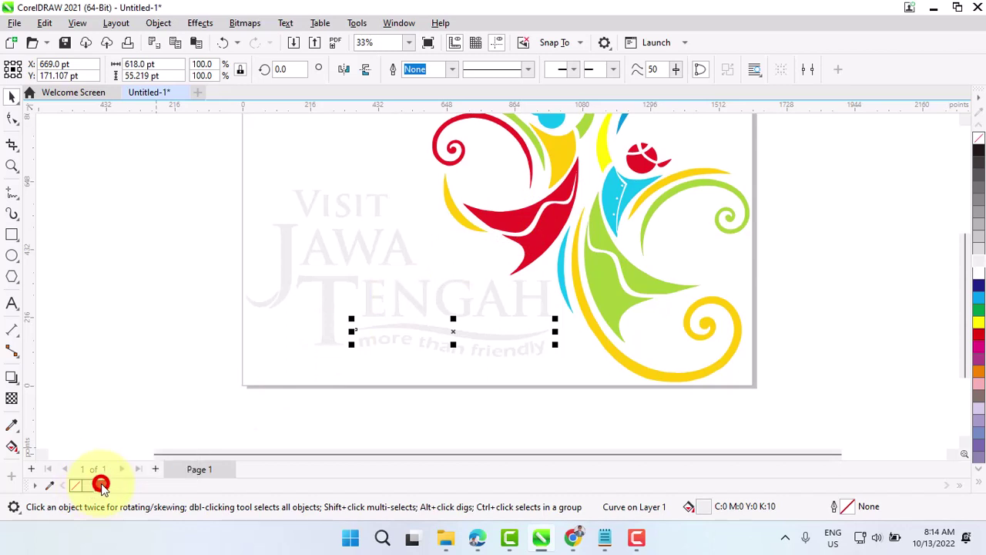
{"action": "left_click", "coordinate": [102, 487]}
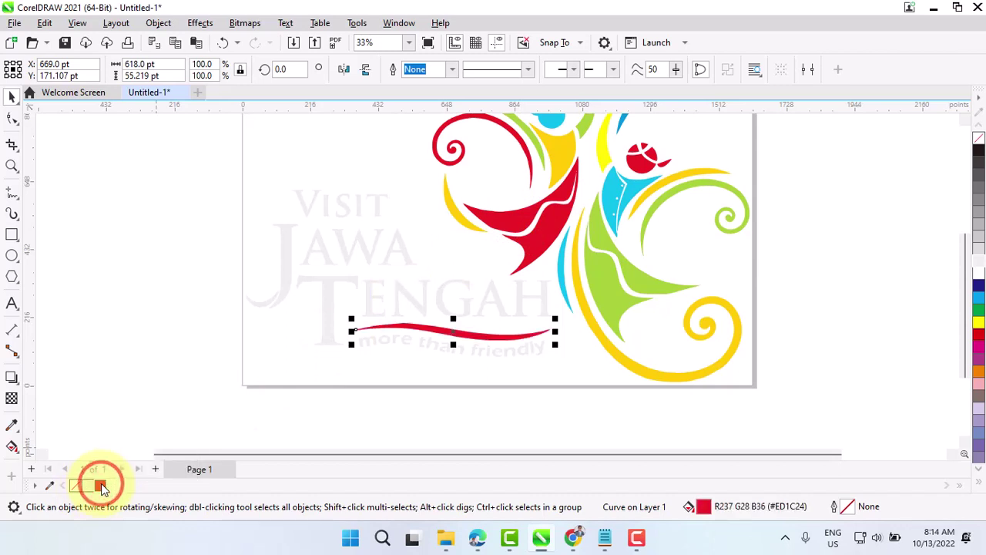
{"action": "left_click", "coordinate": [899, 289]}
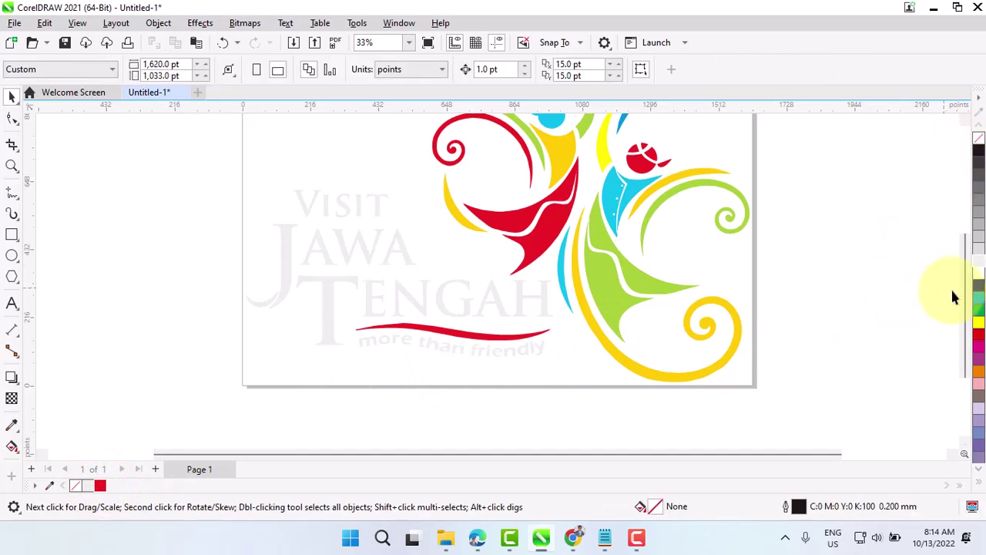
- Save the drawing in the COREL folder as a CDR file named 'logo visit jateng'
{"action": "left_click_drag", "start_coordinate": [963, 297], "coordinate": [959, 275]}
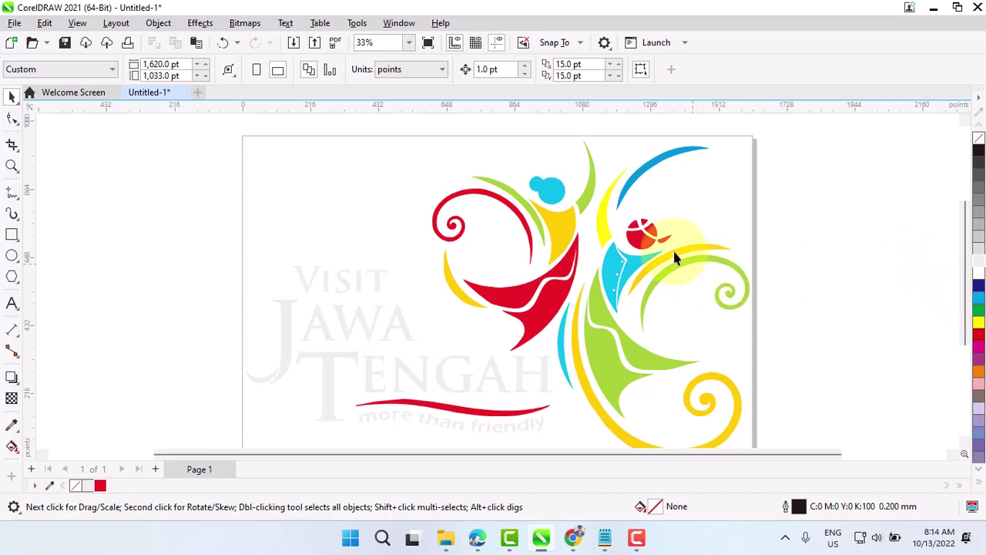
{"action": "left_click", "coordinate": [408, 44]}
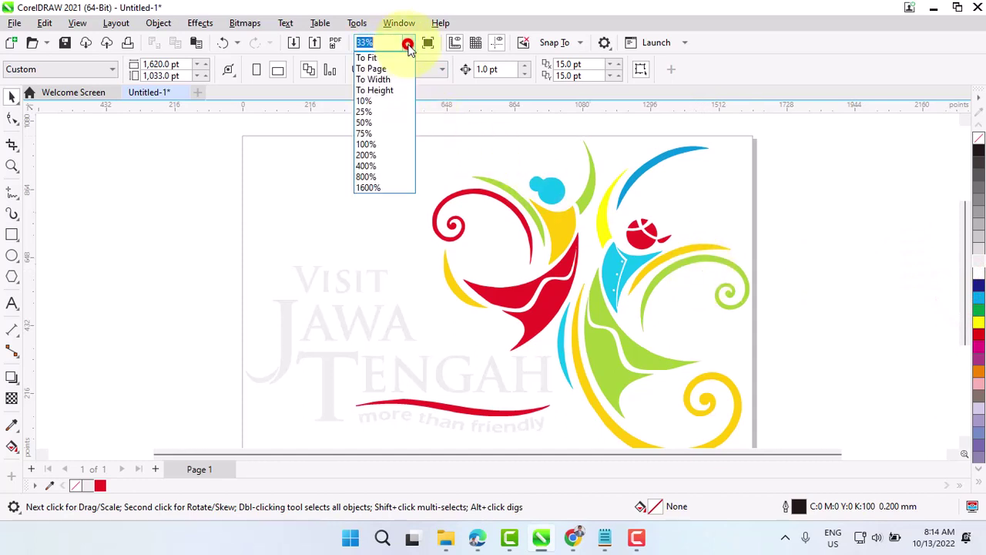
{"action": "left_click", "coordinate": [368, 58]}
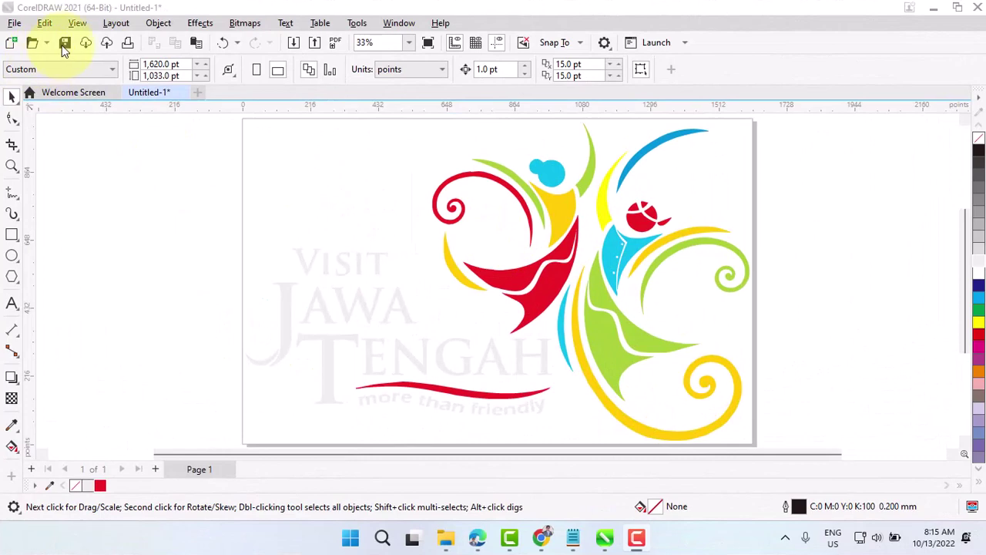
{"action": "left_click", "coordinate": [65, 44]}
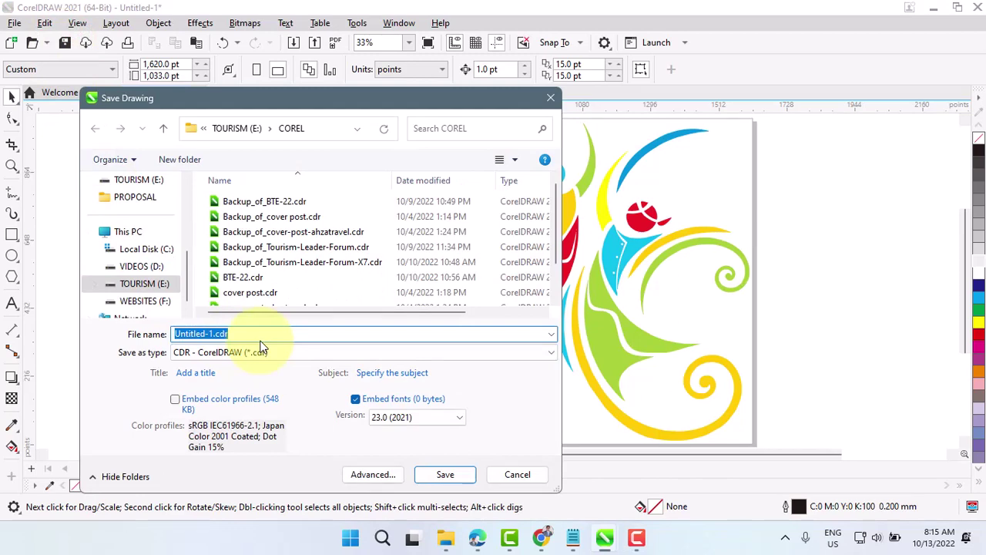
{"action": "type", "text": "logo"}
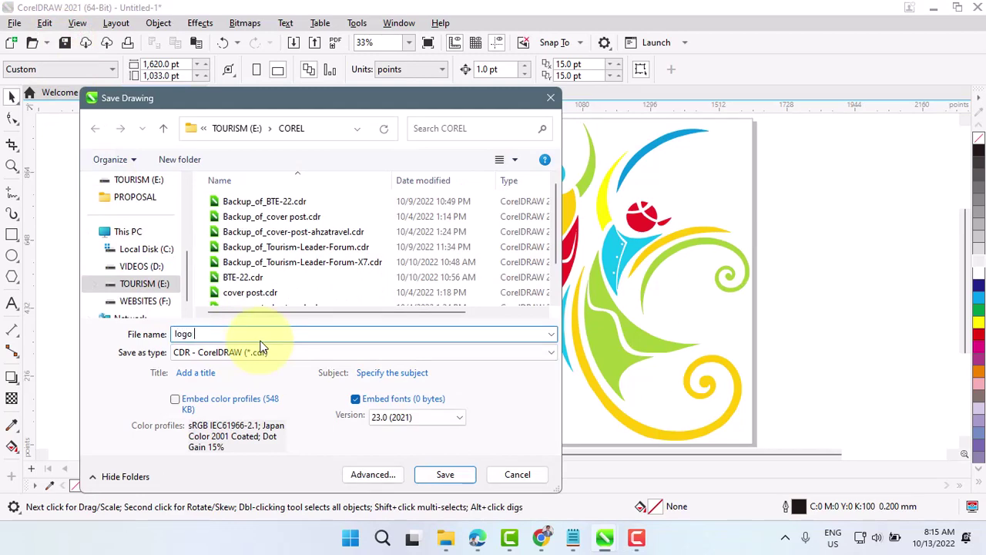
{"action": "type", "text": " visit jateng"}
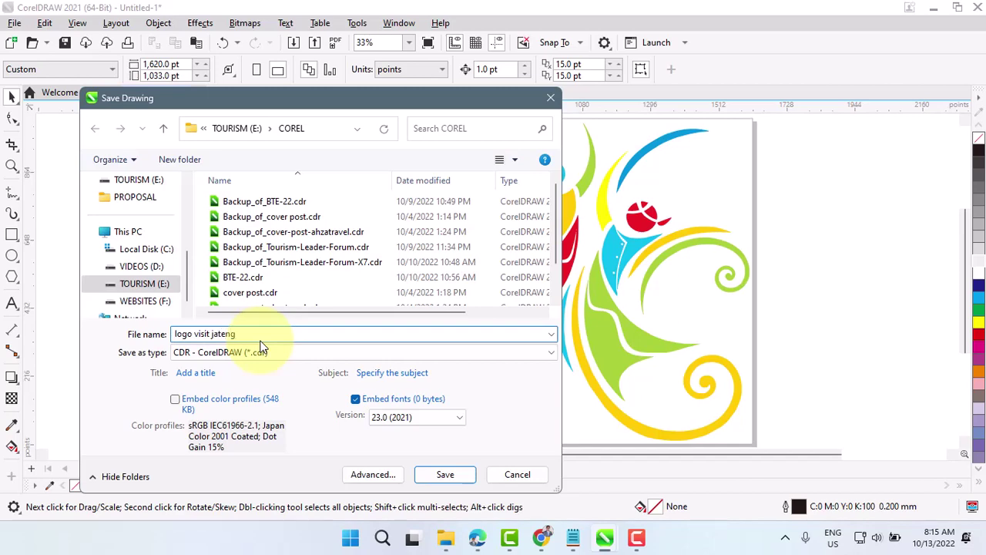